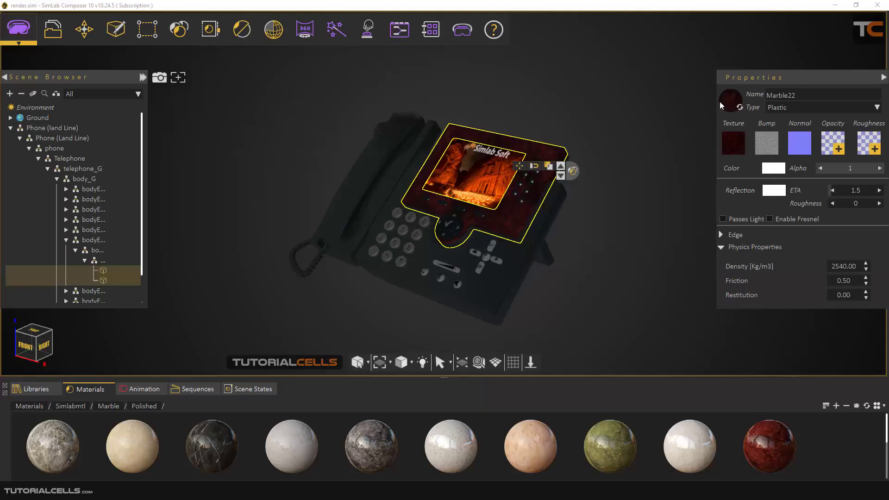
Hide the material properties, collapse the scene tree and deselect the phone's front panel
{"action": "left_click", "coordinate": [884, 77]}
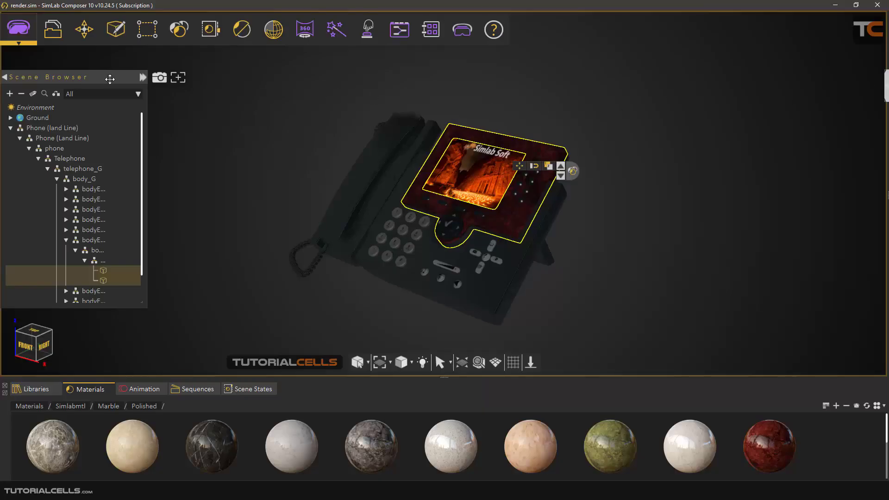
{"action": "left_click", "coordinate": [20, 98]}
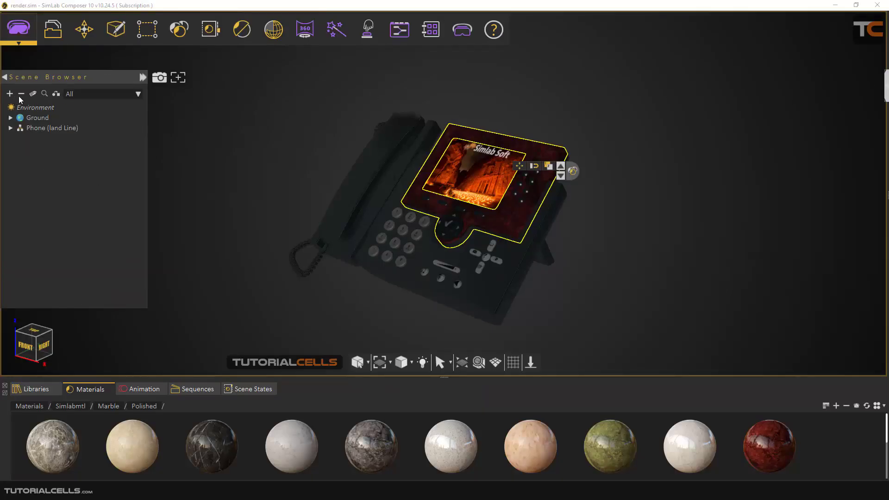
{"action": "left_click", "coordinate": [248, 133]}
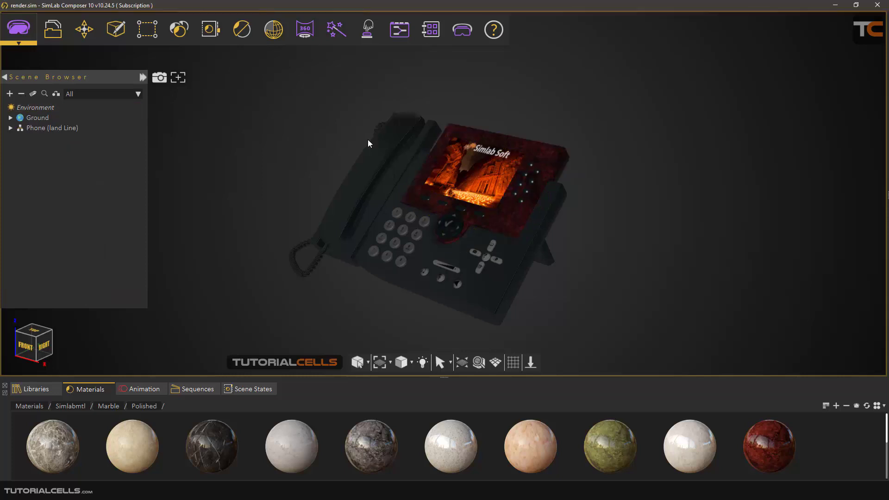
{"action": "middle_click_drag", "start_coordinate": [383, 141], "coordinate": [392, 142]}
{"action": "left_click_drag", "start_coordinate": [471, 262], "coordinate": [458, 172]}
Review the Environment's HDR, Sun, Ground and Background settings
{"action": "left_click", "coordinate": [35, 107]}
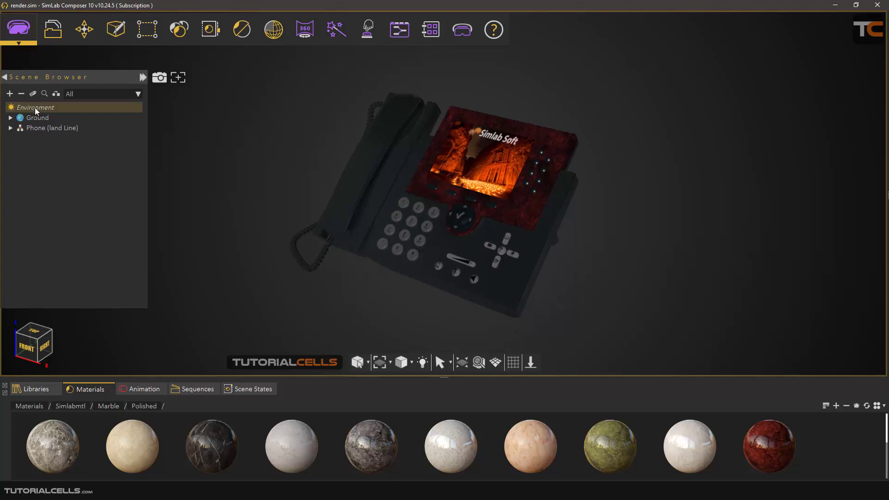
{"action": "left_click", "coordinate": [741, 94]}
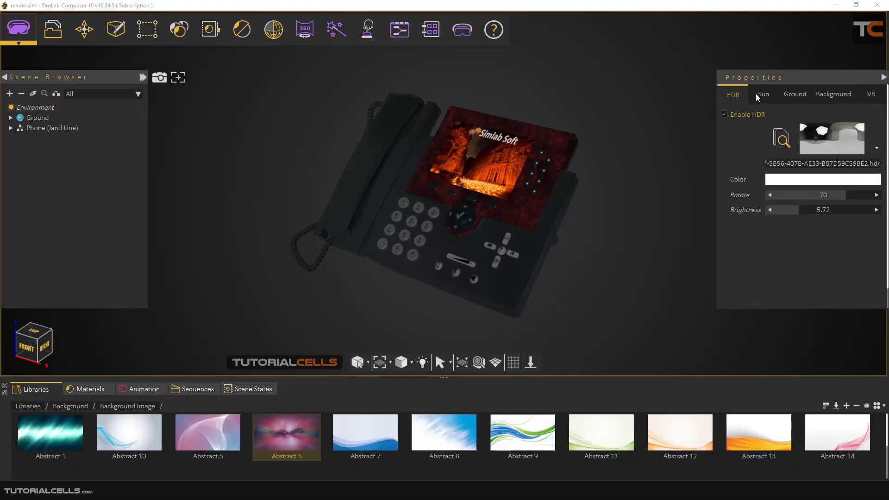
{"action": "left_click", "coordinate": [763, 94]}
{"action": "left_click", "coordinate": [795, 95]}
{"action": "left_click", "coordinate": [828, 96]}
{"action": "left_click", "coordinate": [730, 96]}
{"action": "left_click", "coordinate": [882, 78]}
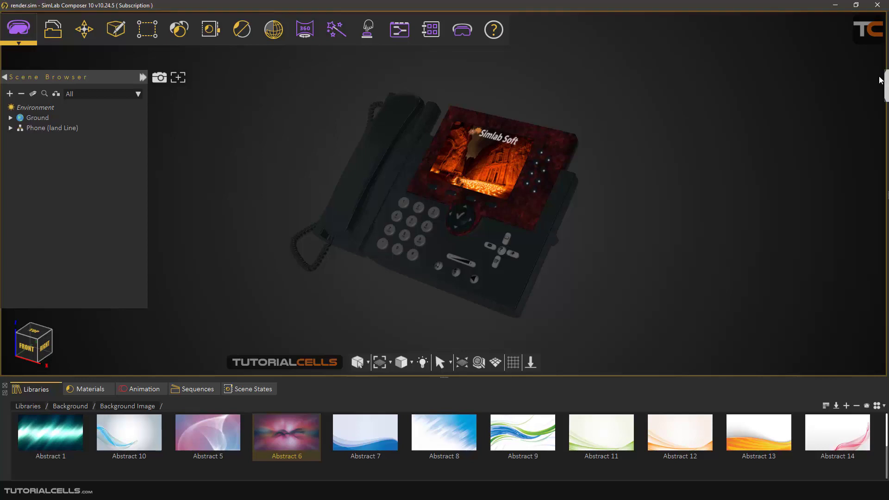
Hide the scene browser and start a real-time render of the phone, inspecting it from several angles
{"action": "left_click", "coordinate": [6, 77]}
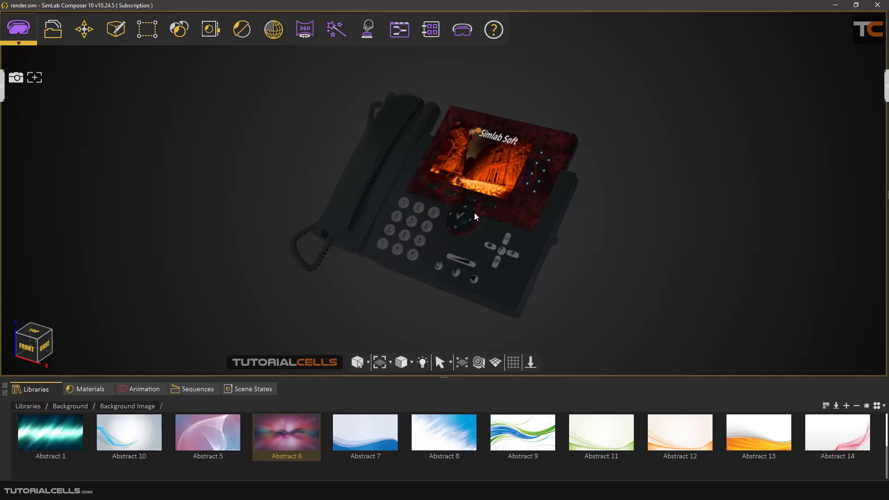
{"action": "left_click", "coordinate": [240, 32]}
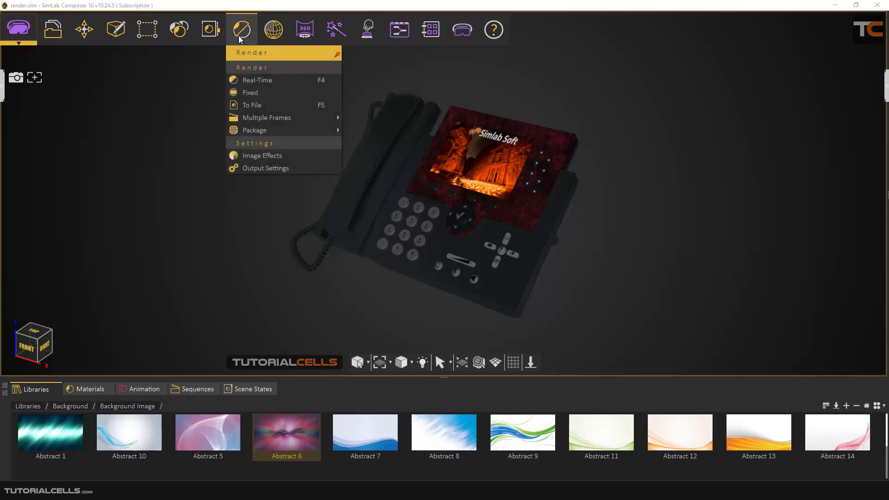
{"action": "left_click", "coordinate": [291, 82]}
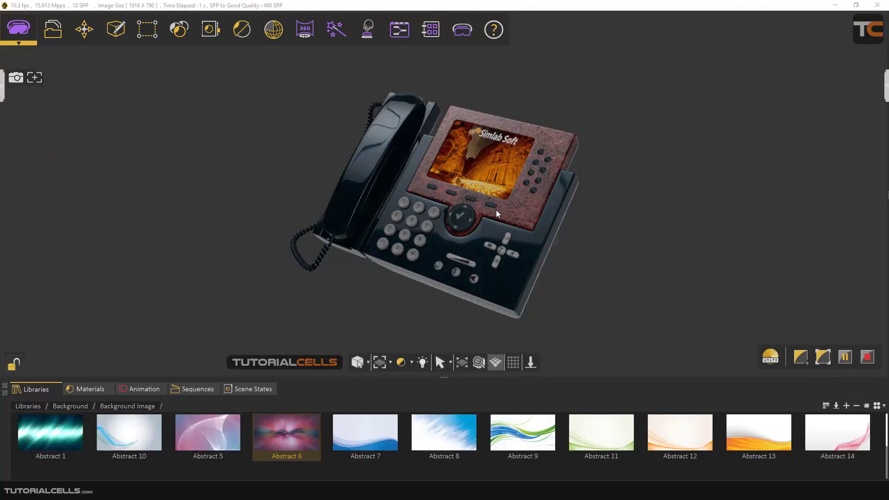
{"action": "left_click_drag", "start_coordinate": [492, 209], "coordinate": [402, 221]}
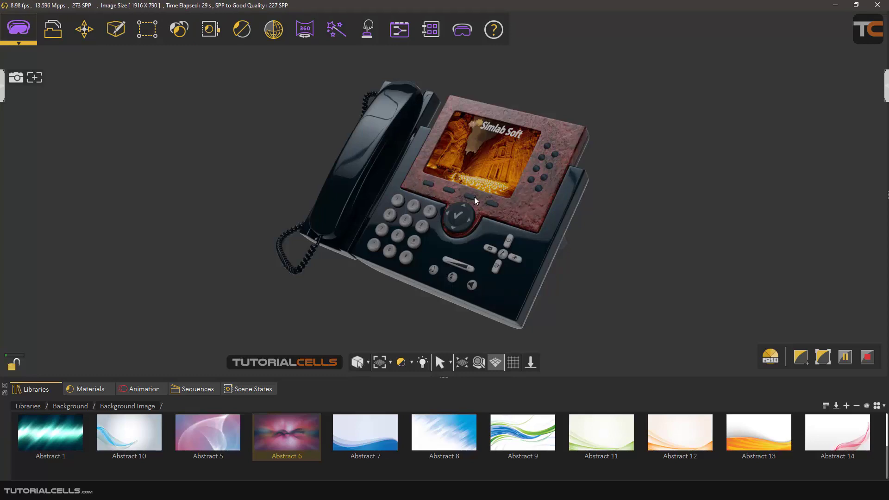
{"action": "left_click_drag", "start_coordinate": [476, 207], "coordinate": [464, 185]}
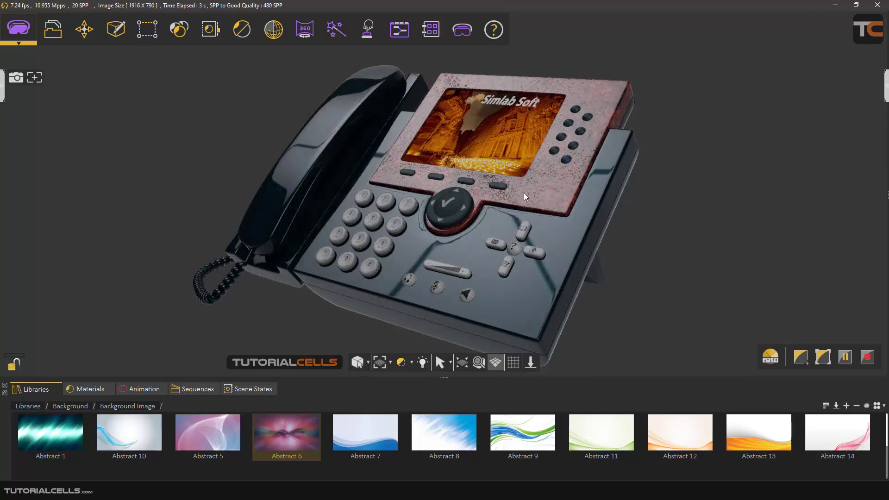
{"action": "left_click_drag", "start_coordinate": [514, 190], "coordinate": [447, 193]}
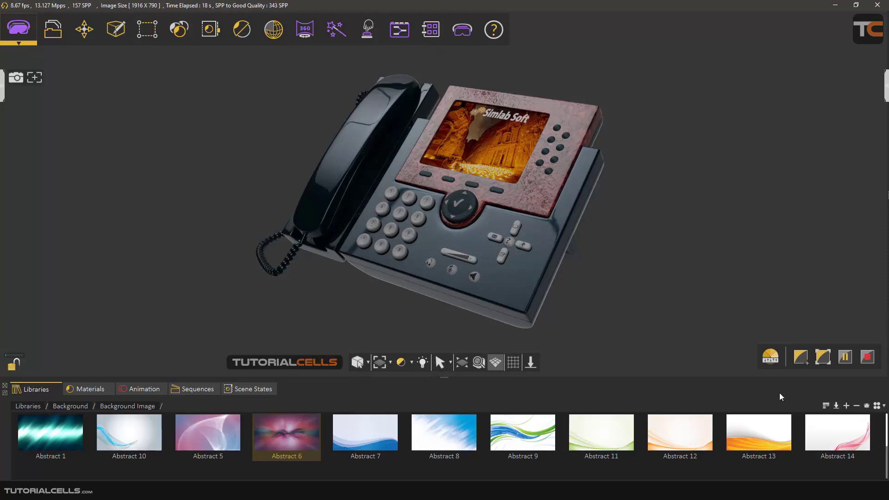
Try out the real-time render lock and leave the view unlocked
{"action": "left_click", "coordinate": [15, 366]}
{"action": "left_click", "coordinate": [13, 369]}
{"action": "left_click", "coordinate": [13, 366]}
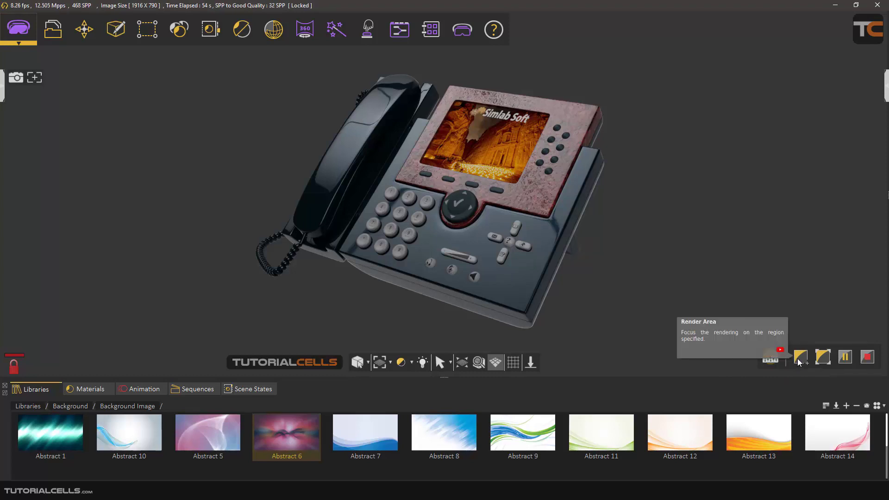
{"action": "left_click", "coordinate": [14, 366]}
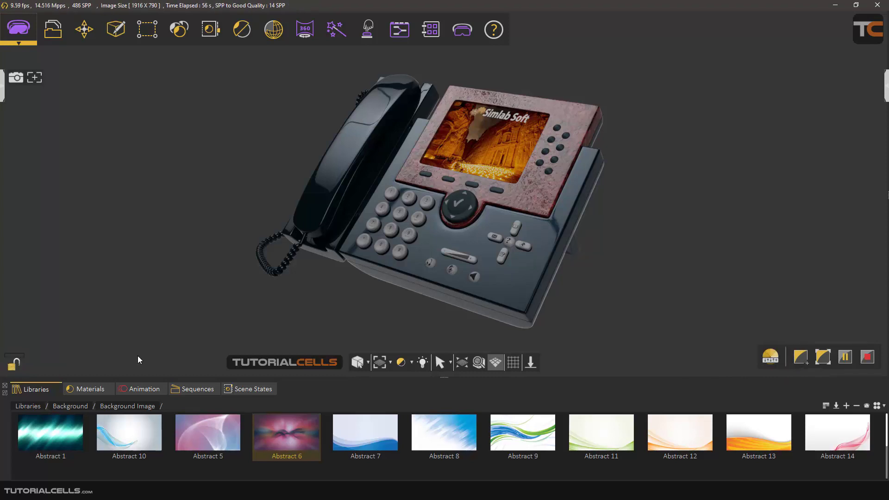
Limit the real-time render to a rectangular area around the phone's round navigation button
{"action": "scroll", "coordinate": [487, 245], "scroll_direction": "up", "scroll_amount": 2}
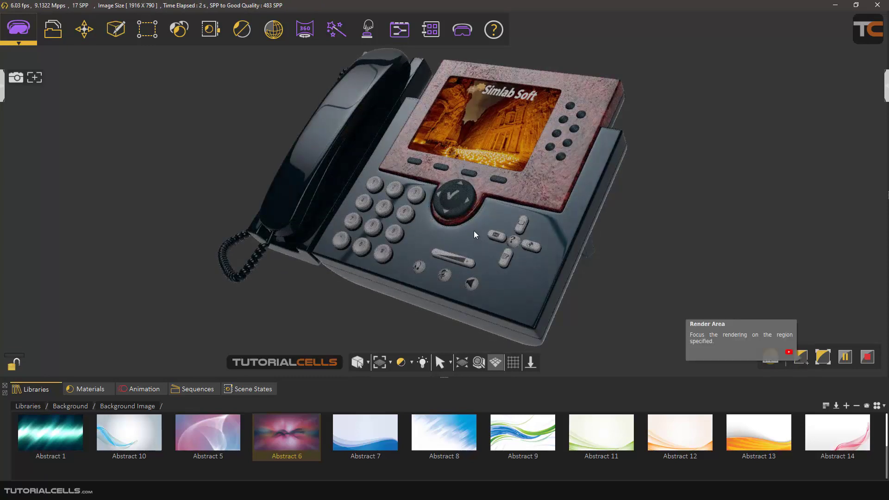
{"action": "scroll", "coordinate": [453, 222], "scroll_direction": "up", "scroll_amount": 3}
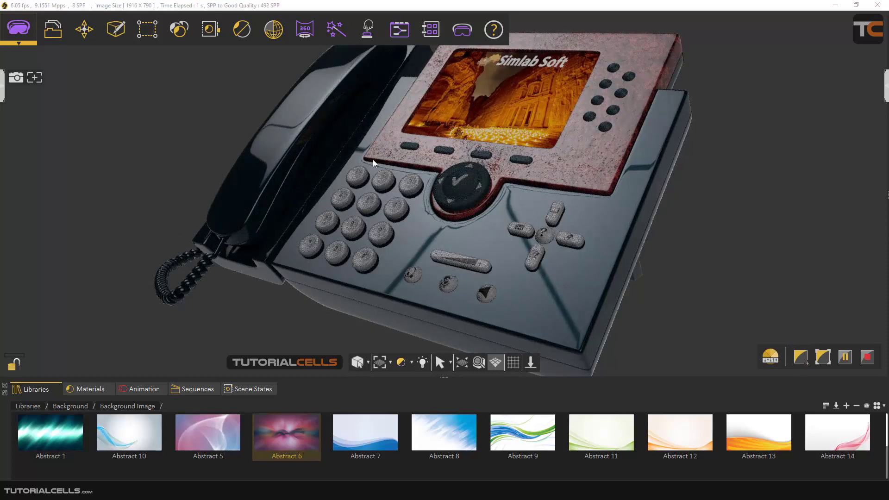
{"action": "left_click_drag", "start_coordinate": [369, 142], "coordinate": [560, 275]}
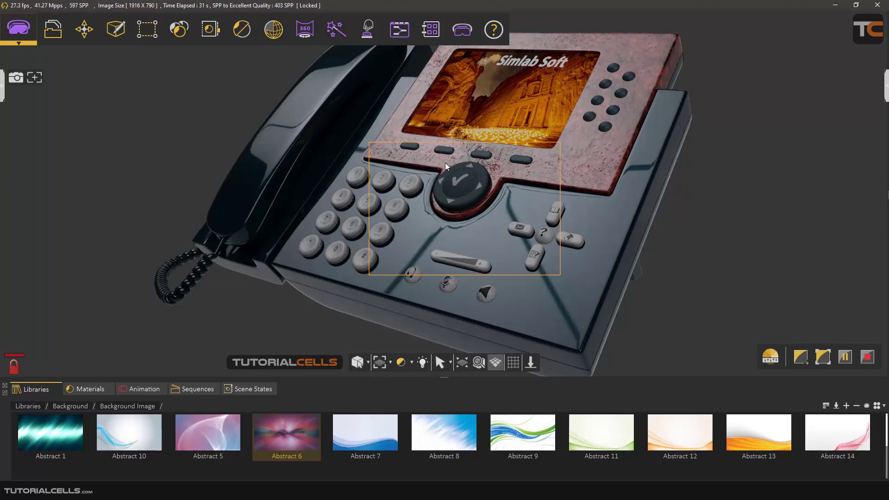
Restore rendering of the full view, unlock it and bring the whole phone back into frame
{"action": "left_click", "coordinate": [770, 354]}
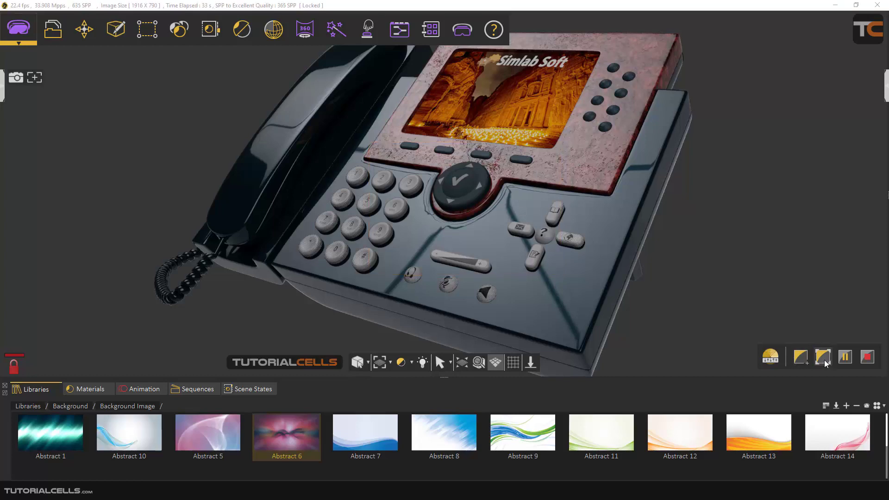
{"action": "left_click", "coordinate": [14, 366]}
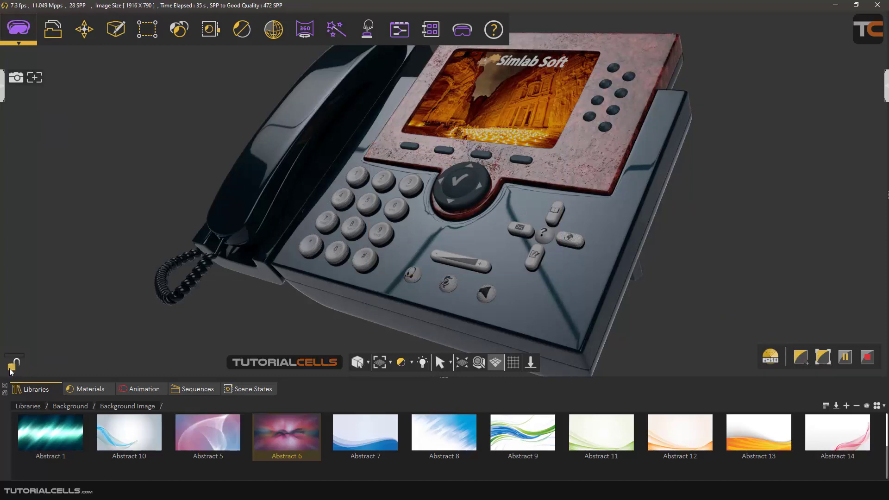
{"action": "scroll", "coordinate": [436, 236], "scroll_direction": "down", "scroll_amount": 3}
{"action": "left_click_drag", "start_coordinate": [436, 227], "coordinate": [455, 208]}
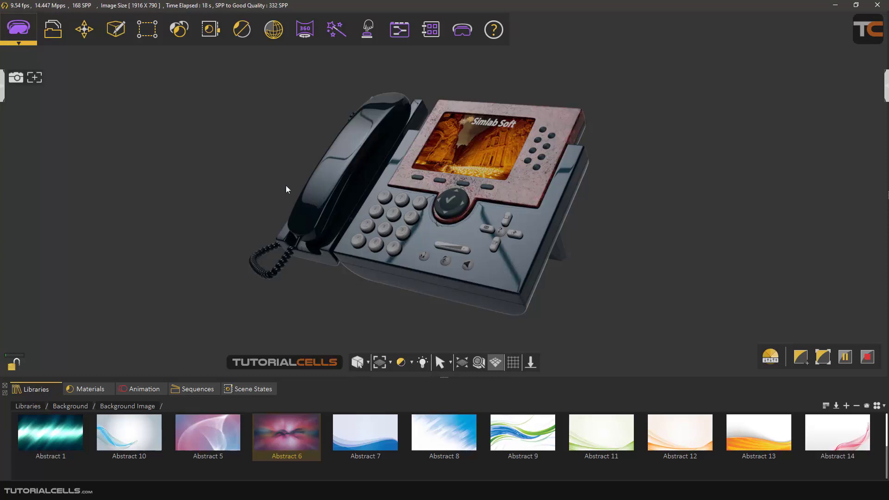
Switch to Photos to compare the 64, 128, 512 and 1024 sample renders in spp.jpg, and return to the phone scene
{"action": "left_click", "coordinate": [401, 362]}
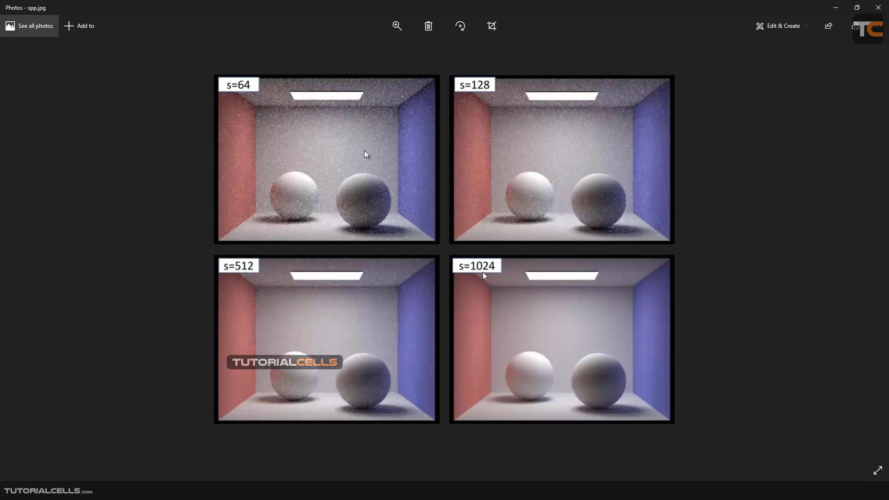
{"action": "left_click", "coordinate": [836, 8]}
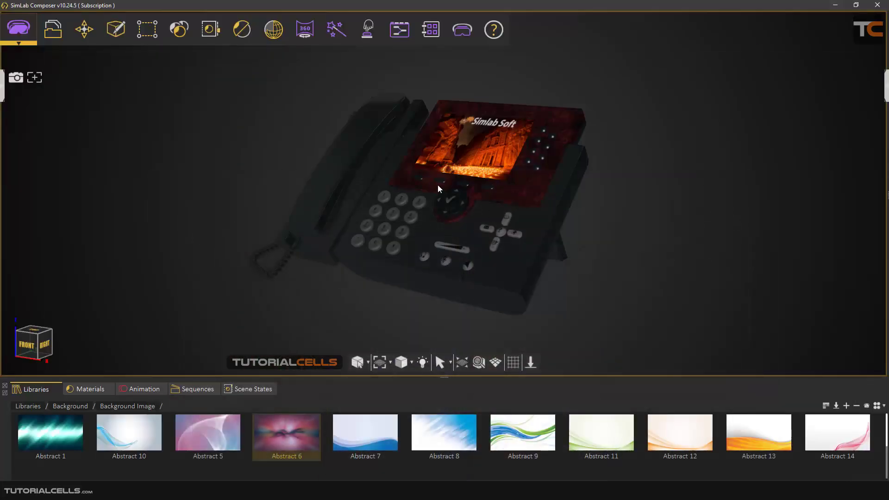
{"action": "left_click_drag", "start_coordinate": [438, 186], "coordinate": [442, 193]}
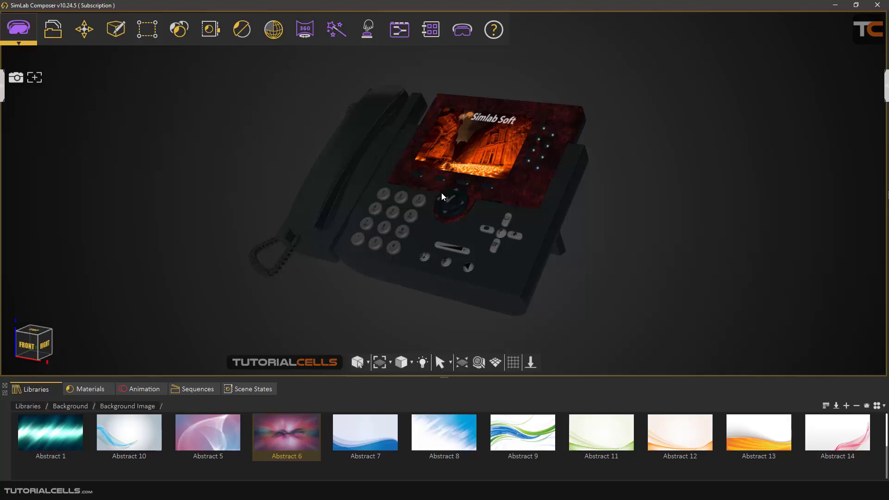
Restart the real-time render, save it as a PNG image named ere in the sim render folder, and stop rendering
{"action": "key", "text": "ctrl+r"}
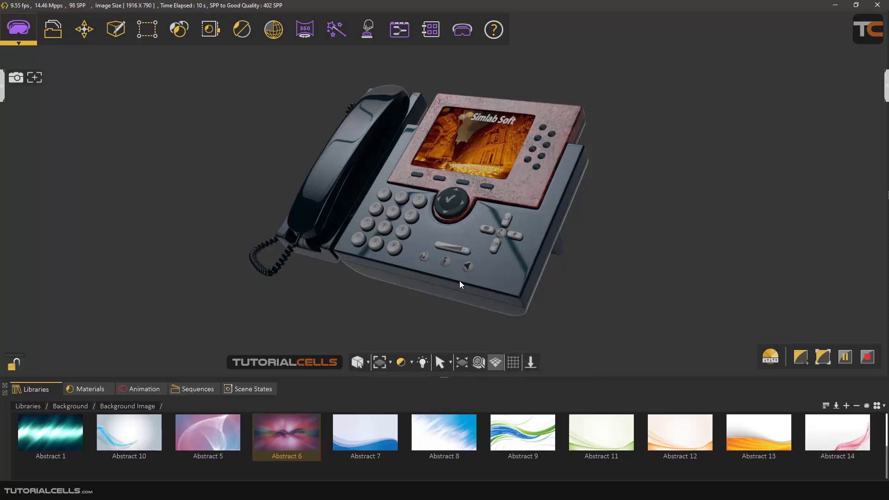
{"action": "left_click", "coordinate": [531, 363]}
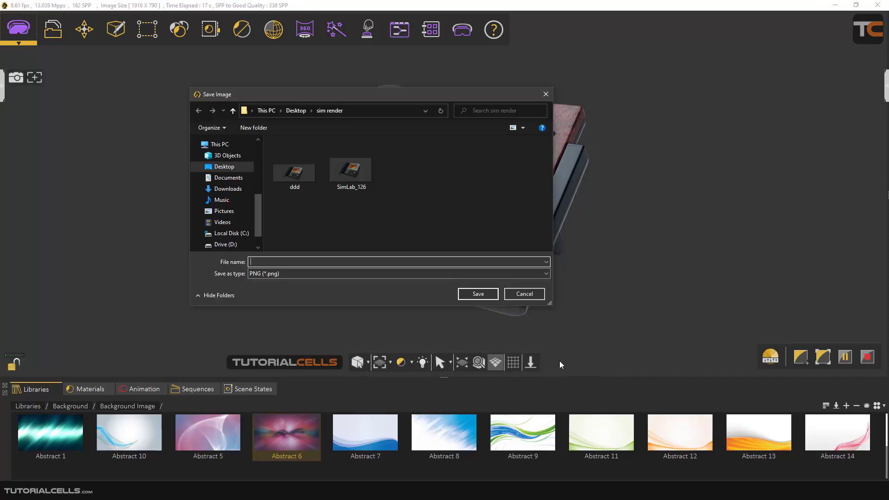
{"action": "left_click", "coordinate": [402, 262]}
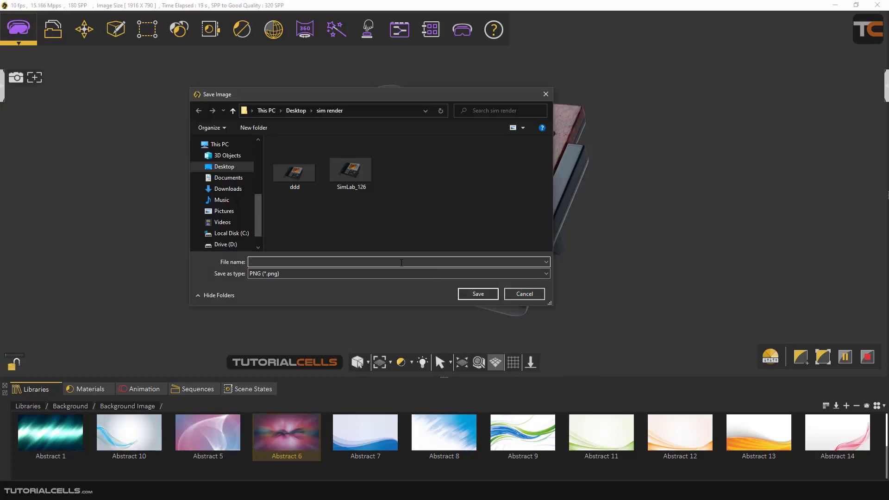
{"action": "type", "text": "ere"}
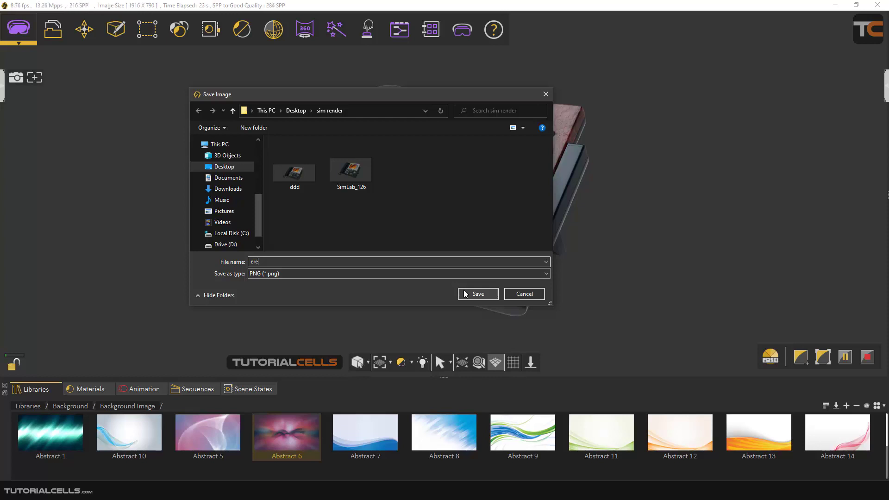
{"action": "left_click", "coordinate": [439, 273]}
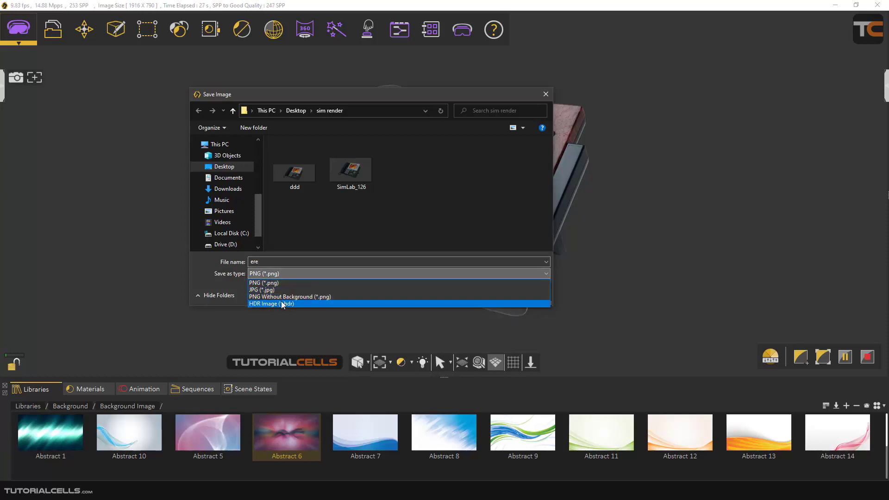
{"action": "left_click", "coordinate": [395, 251]}
{"action": "left_click", "coordinate": [476, 292]}
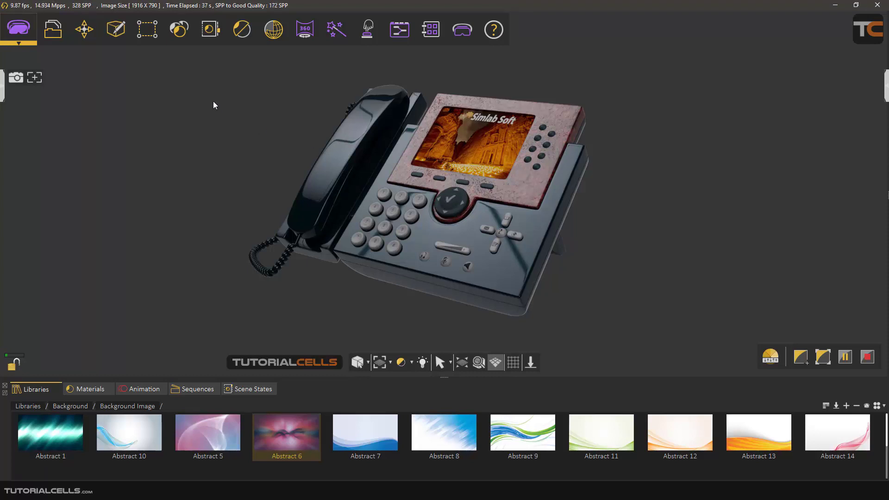
{"action": "key", "text": "Escape"}
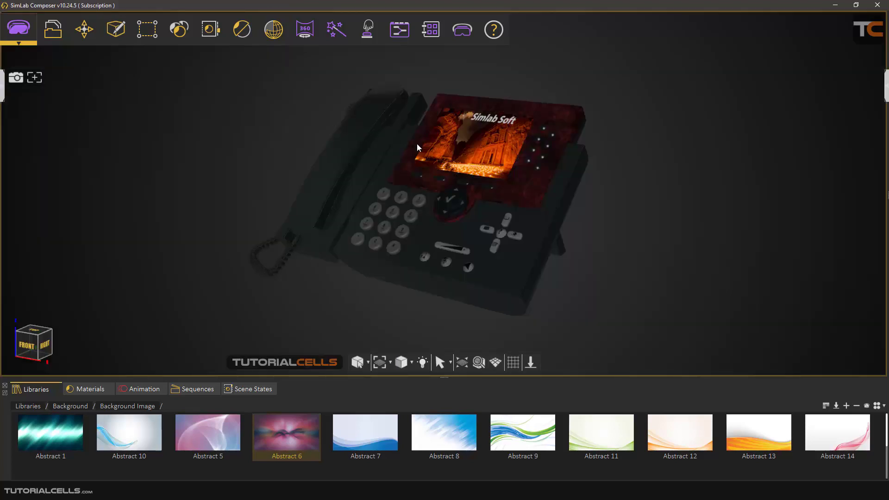
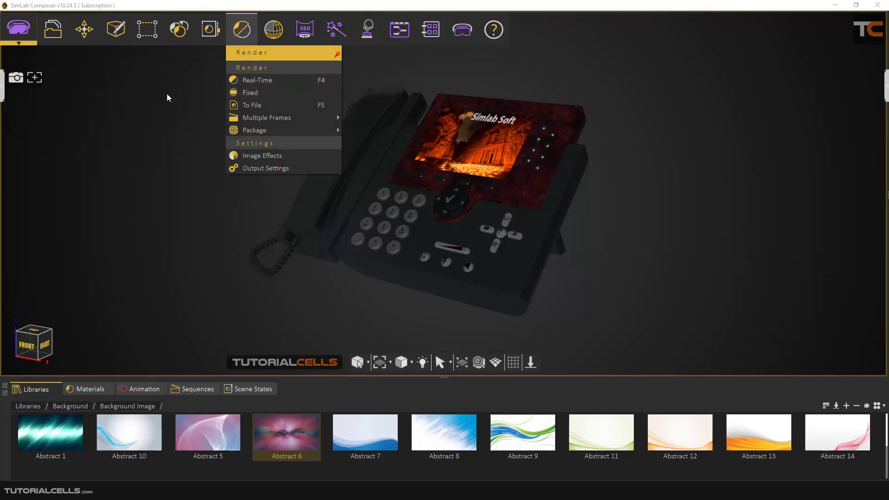
Open the render output settings, examine the available output image formats, and close the settings with PNG With Background kept
{"action": "left_click", "coordinate": [240, 32]}
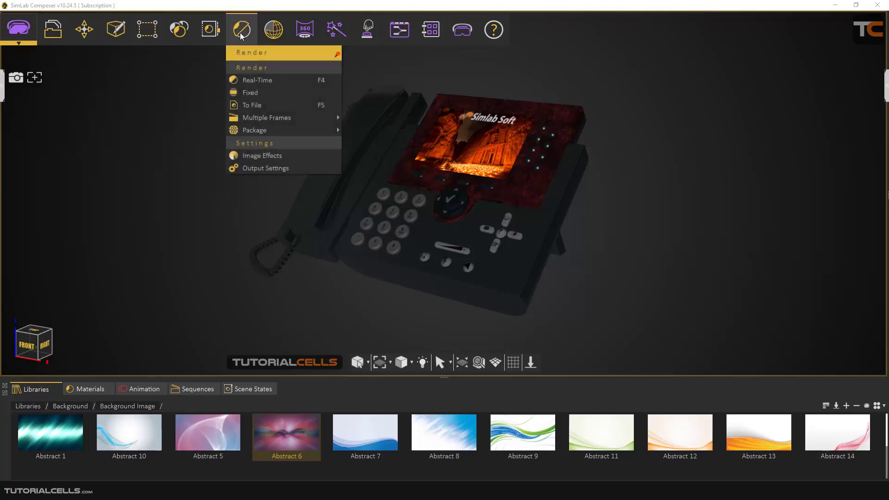
{"action": "left_click", "coordinate": [257, 170]}
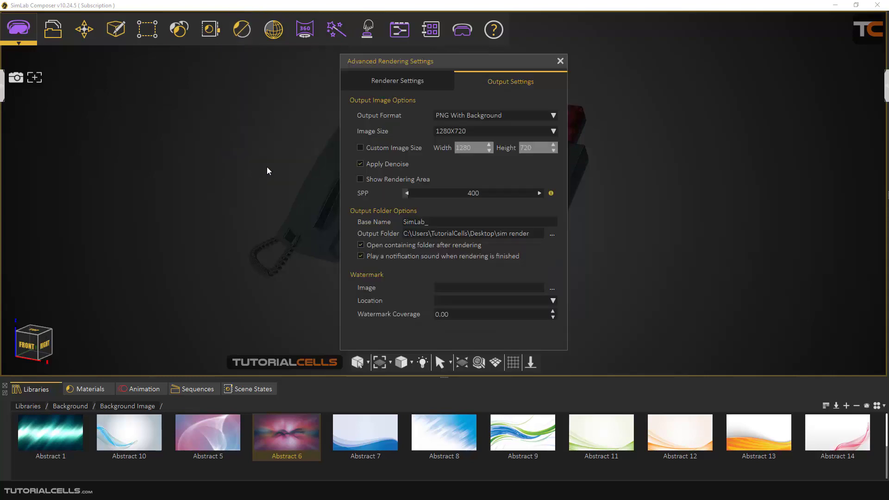
{"action": "left_click_drag", "start_coordinate": [433, 67], "coordinate": [452, 66]}
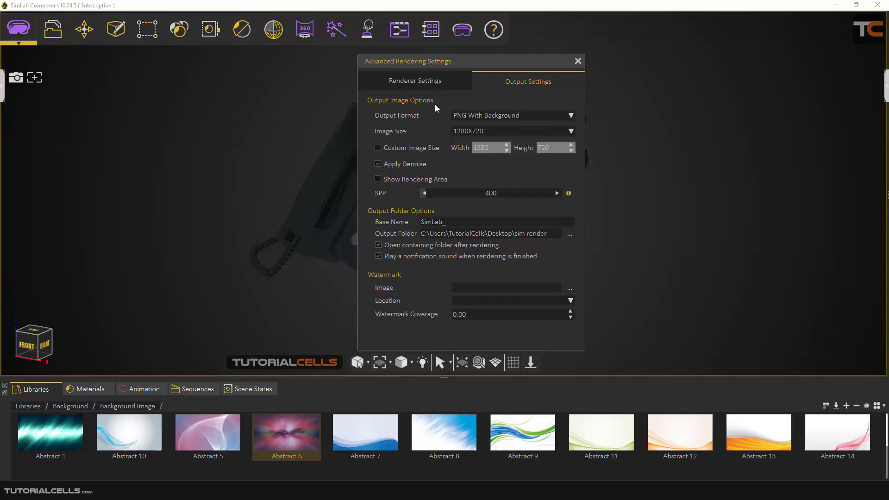
{"action": "left_click", "coordinate": [477, 115]}
{"action": "left_click", "coordinate": [414, 121]}
{"action": "left_click", "coordinate": [469, 115]}
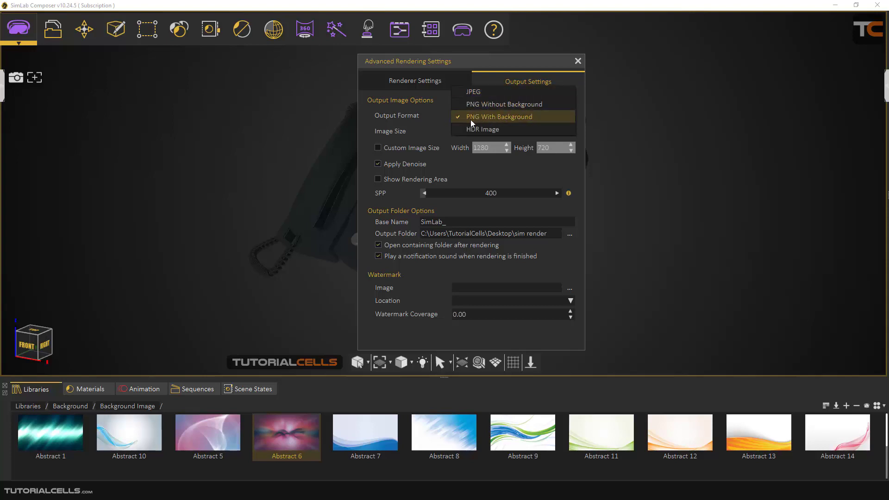
{"action": "left_click", "coordinate": [378, 116]}
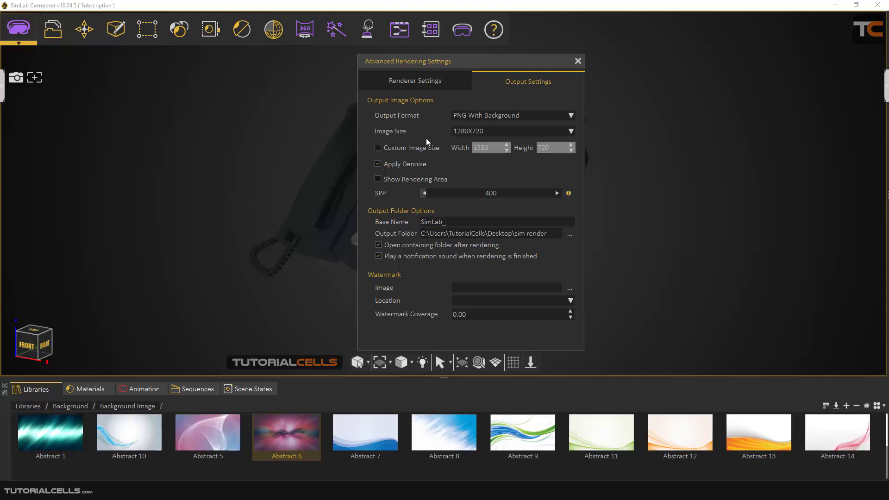
{"action": "left_click", "coordinate": [577, 60]}
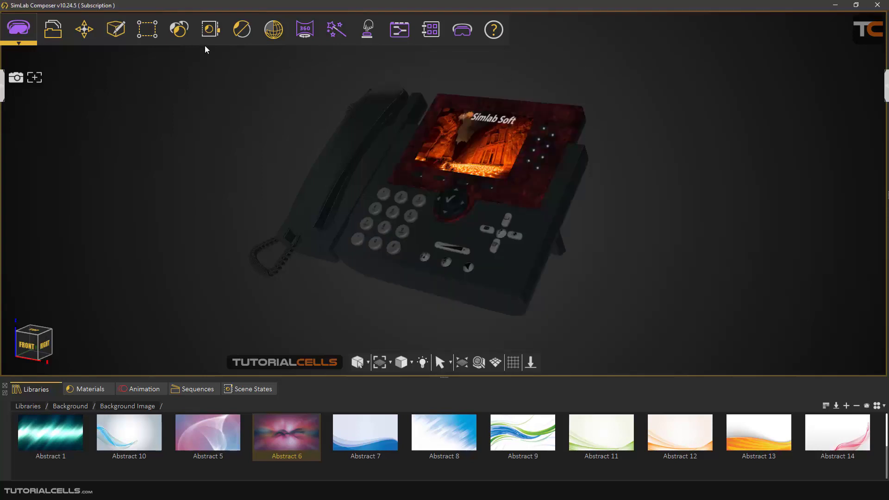
Run a fixed render of the phone scene to view its image quality, and stop the rendering
{"action": "left_click", "coordinate": [242, 29]}
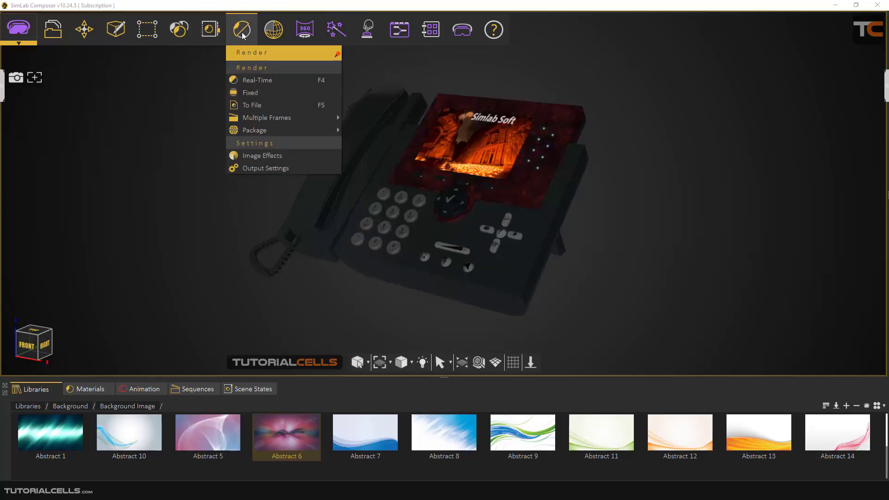
{"action": "left_click", "coordinate": [257, 93]}
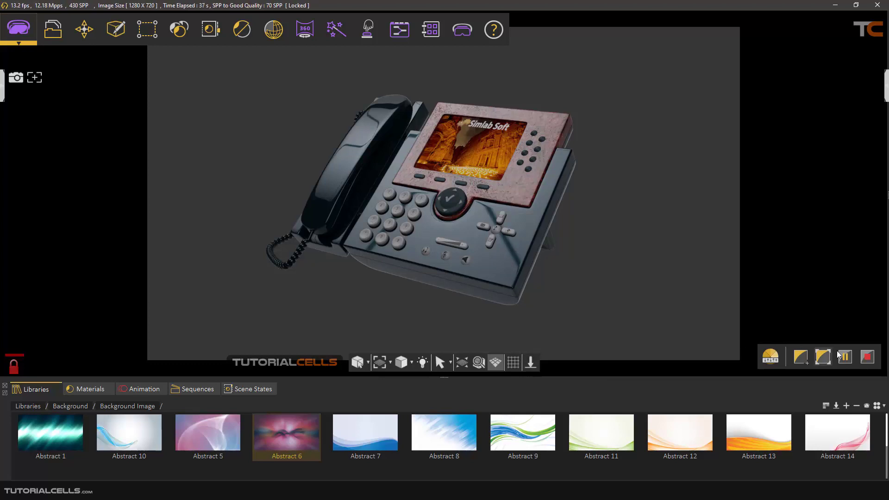
{"action": "left_click_drag", "start_coordinate": [396, 196], "coordinate": [373, 174]}
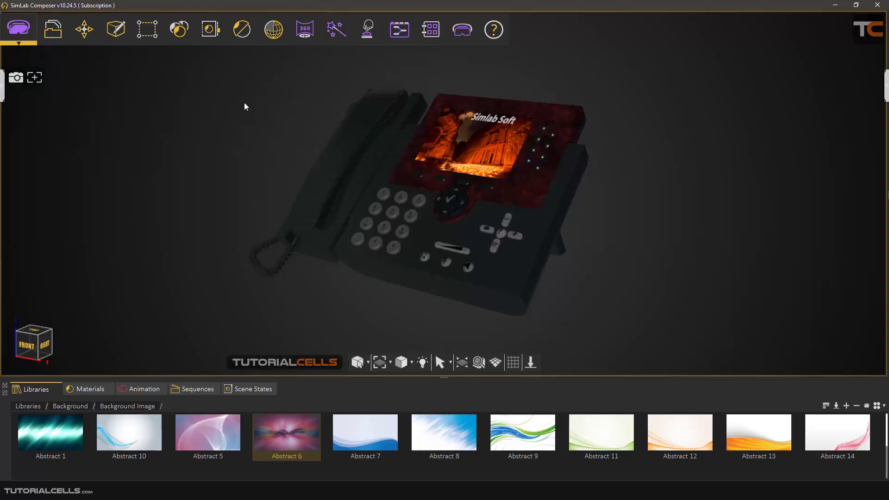
Render the phone scene to file as PNG With Background at 1280X720 and 400 SPP in the sim render folder, and close the folder window
{"action": "left_click", "coordinate": [241, 30]}
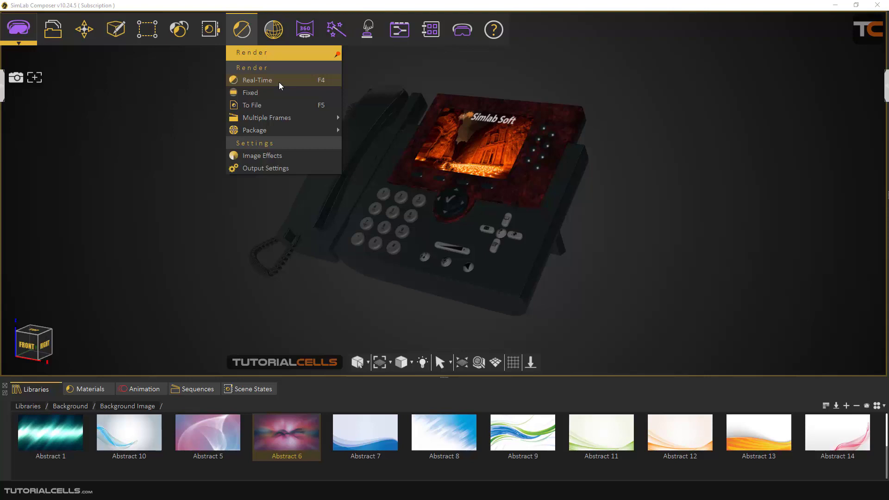
{"action": "left_click", "coordinate": [263, 107]}
{"action": "left_click_drag", "start_coordinate": [385, 159], "coordinate": [422, 147]}
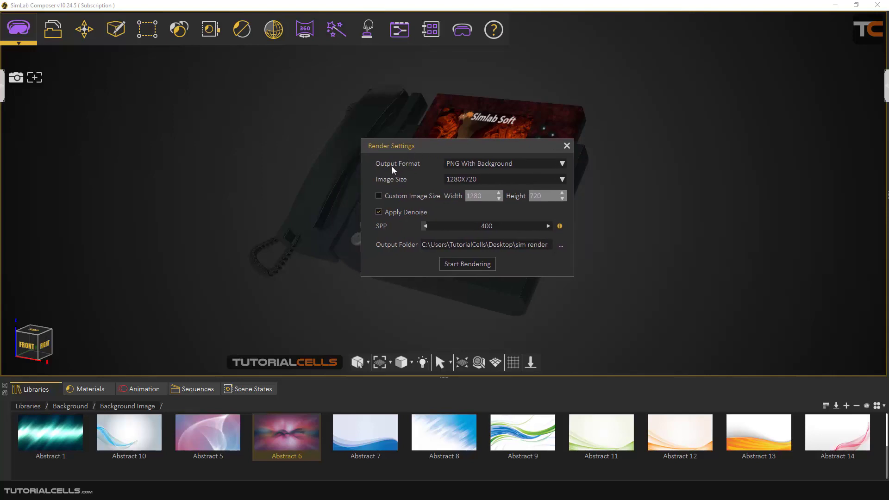
{"action": "left_click", "coordinate": [457, 163]}
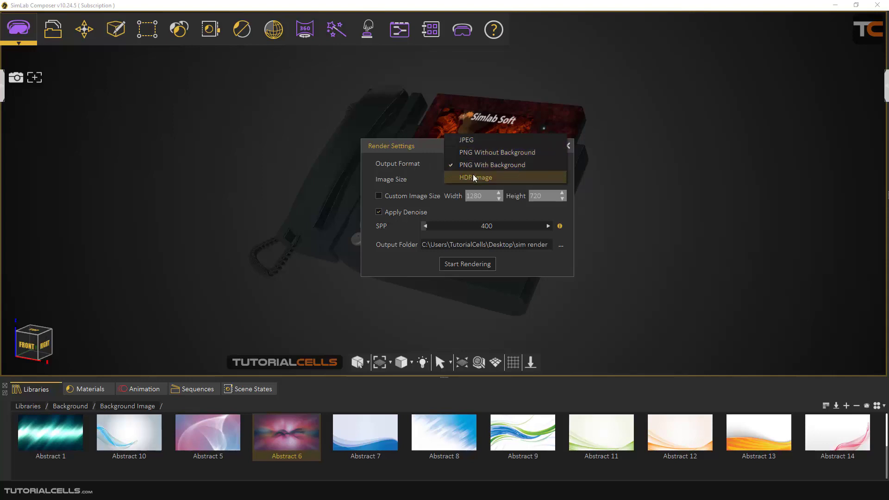
{"action": "left_click", "coordinate": [286, 204]}
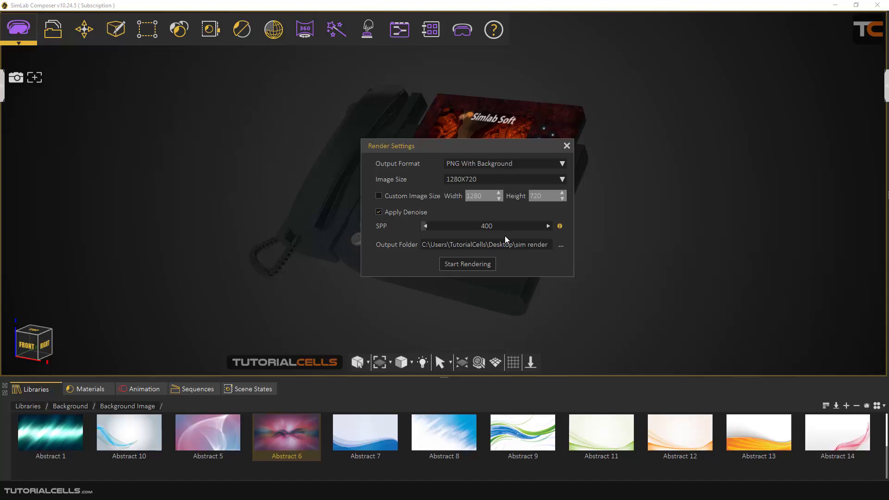
{"action": "left_click", "coordinate": [469, 264]}
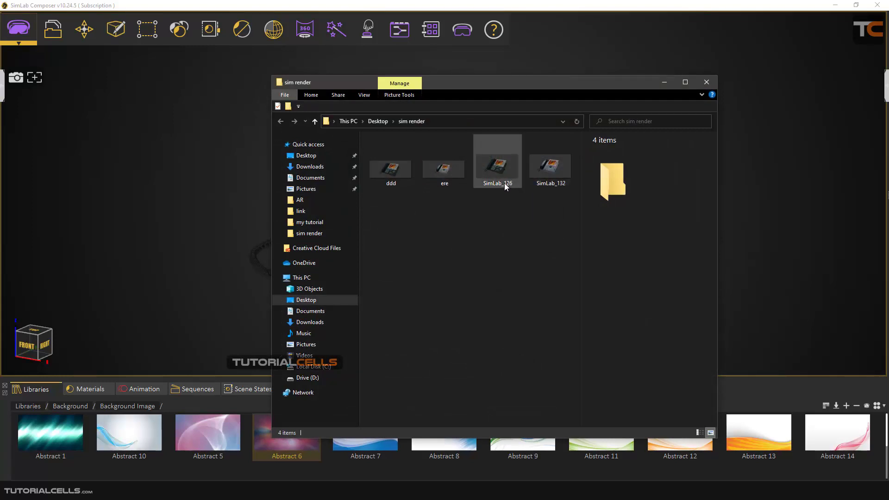
{"action": "left_click", "coordinate": [711, 83]}
{"action": "left_click", "coordinate": [209, 35]}
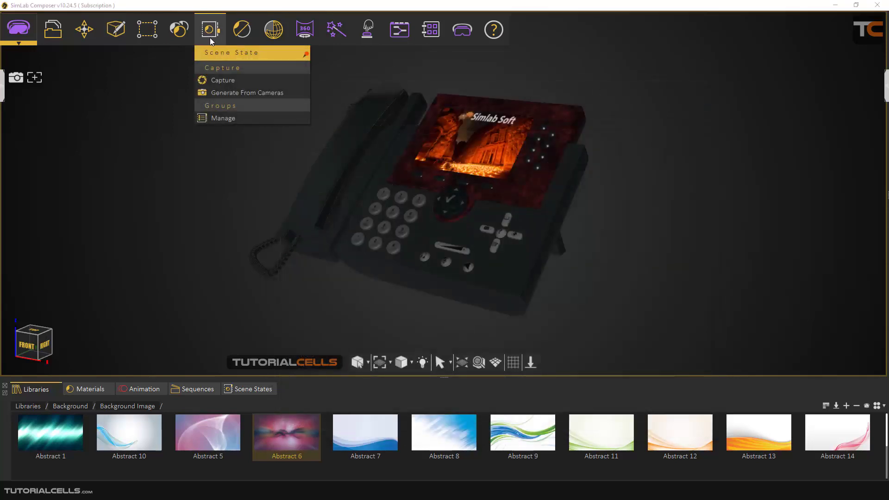
{"action": "left_click", "coordinate": [242, 29]}
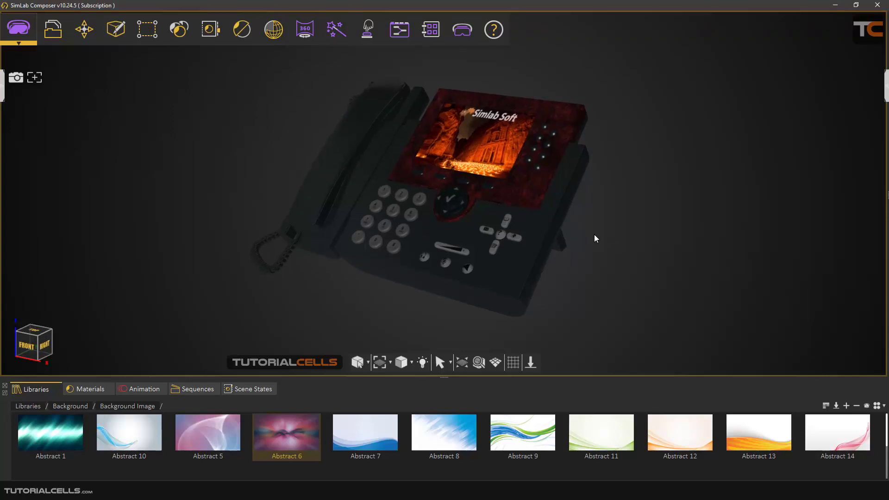
{"action": "left_click_drag", "start_coordinate": [592, 224], "coordinate": [548, 229]}
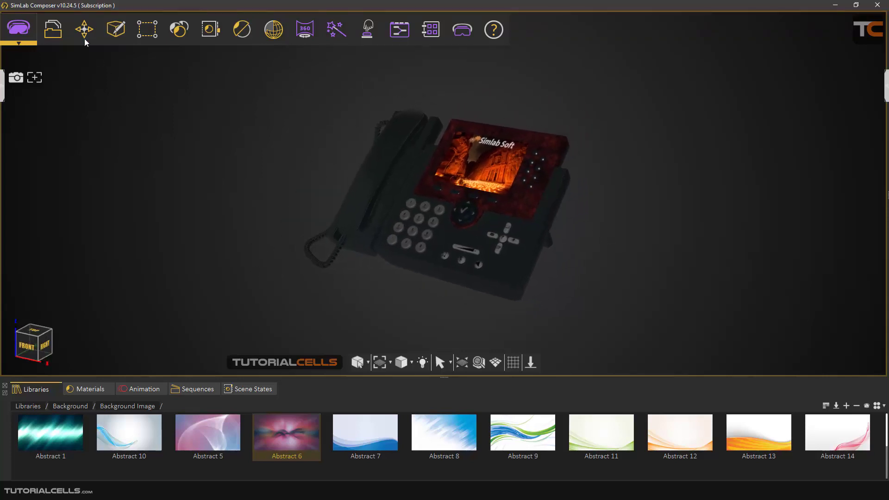